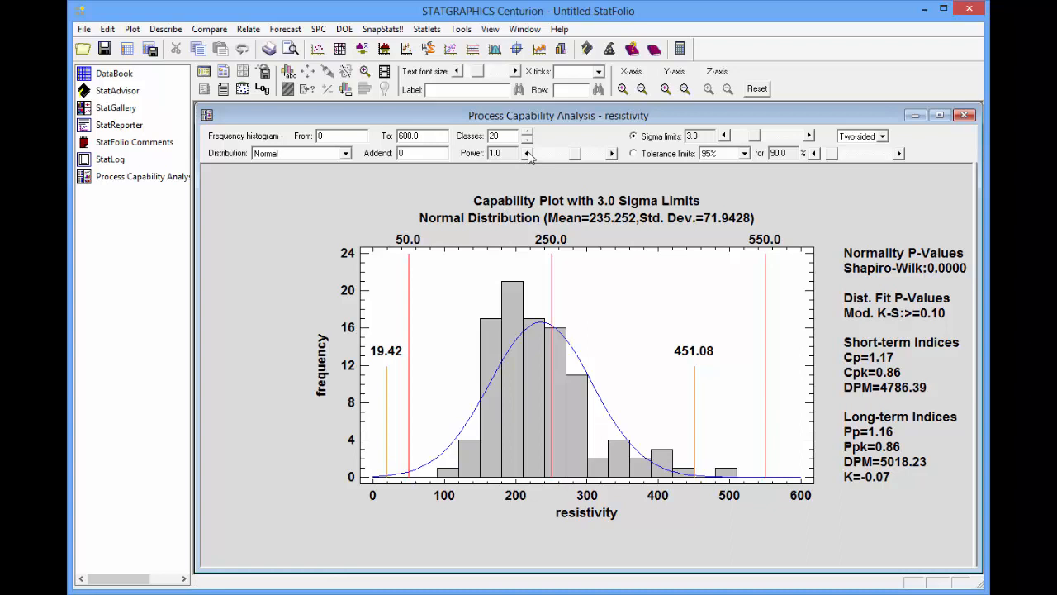
Lower the power transformation of the resistivity capability plot to 0.5
left_click(527, 154)
left_click(528, 154)
left_click_drag(528, 154, 528, 153)
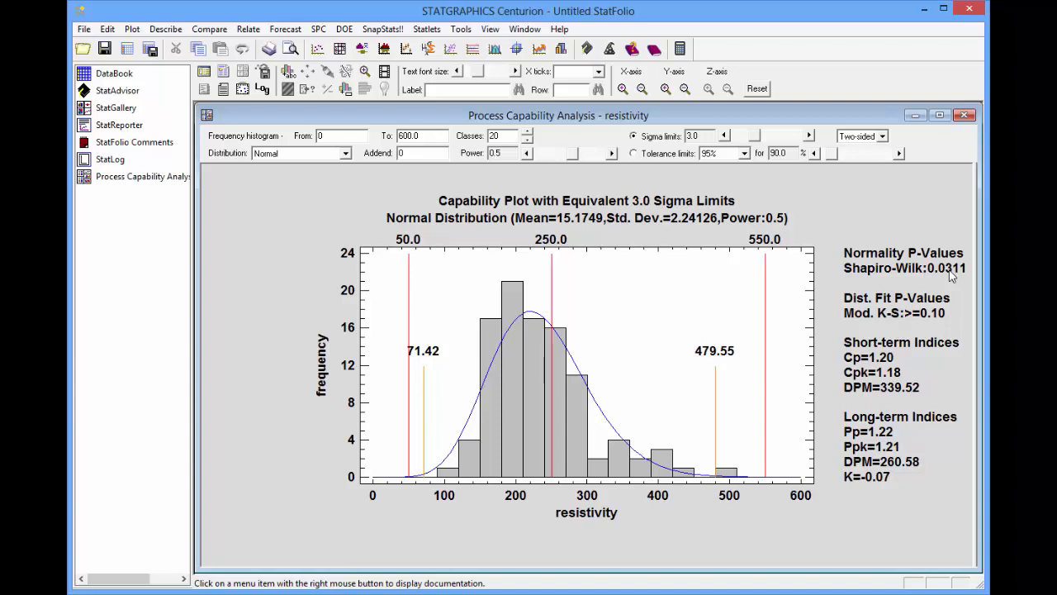
Reduce the capability plot's power gradually to 0
left_click(527, 154)
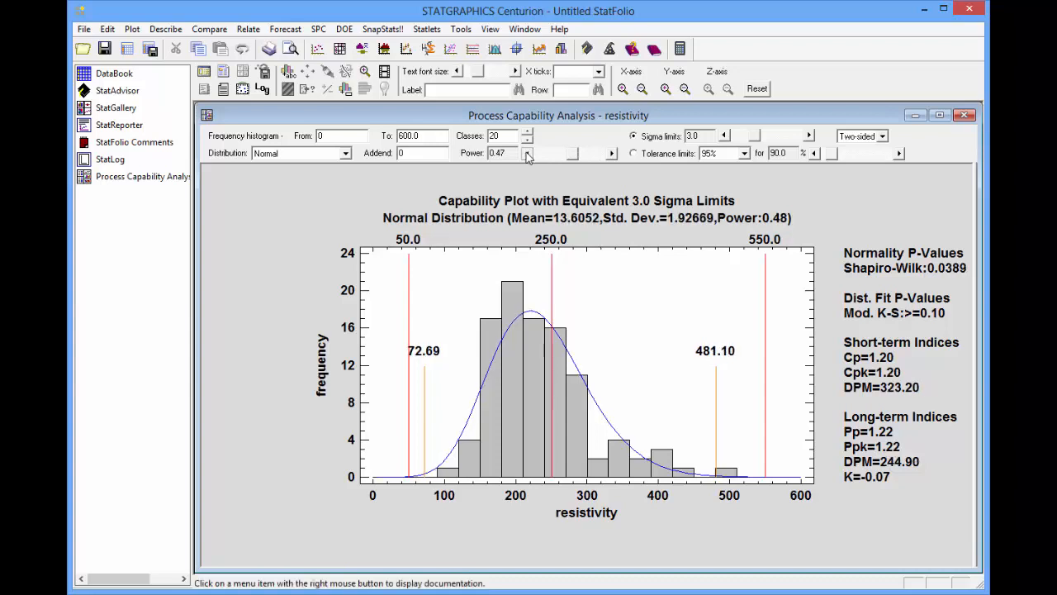
left_click(527, 154)
left_click(527, 154)
left_click(527, 154)
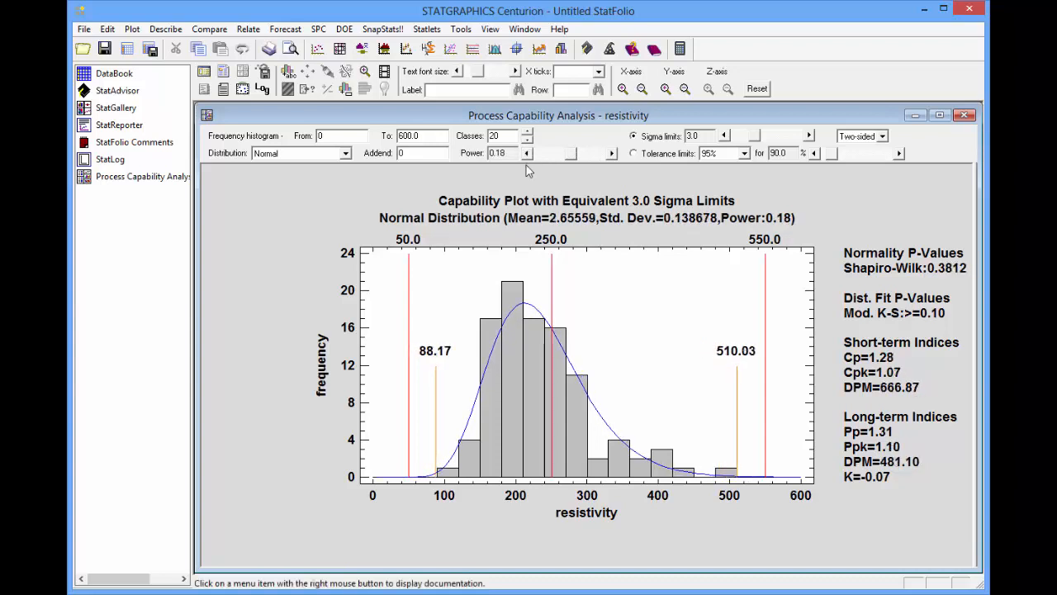
left_click(527, 155)
left_click(527, 154)
left_click(527, 154)
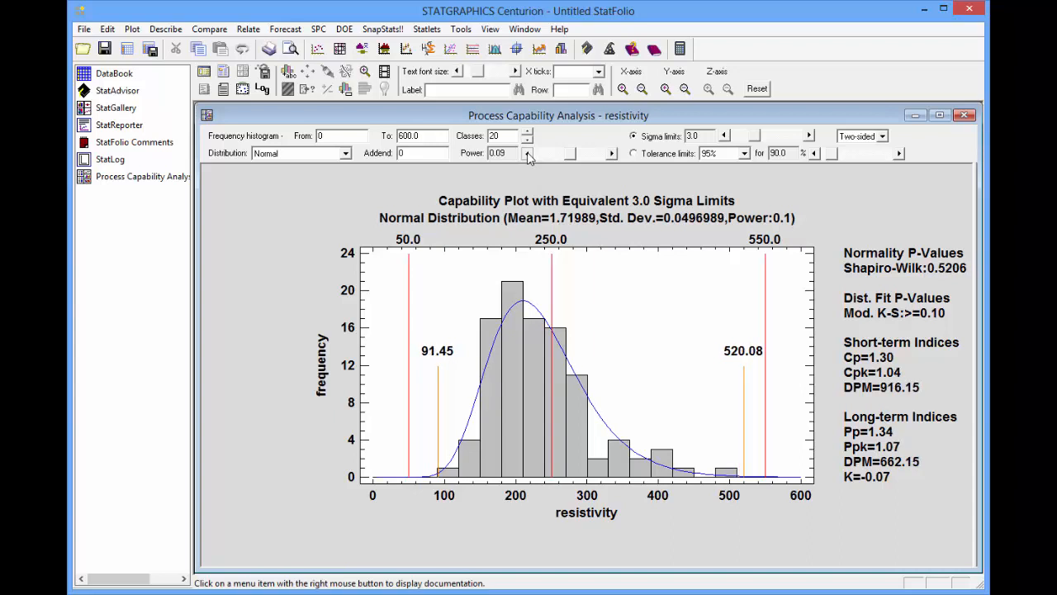
left_click(527, 154)
left_click(527, 155)
left_click(527, 155)
left_click(527, 154)
left_click(527, 155)
left_click(527, 154)
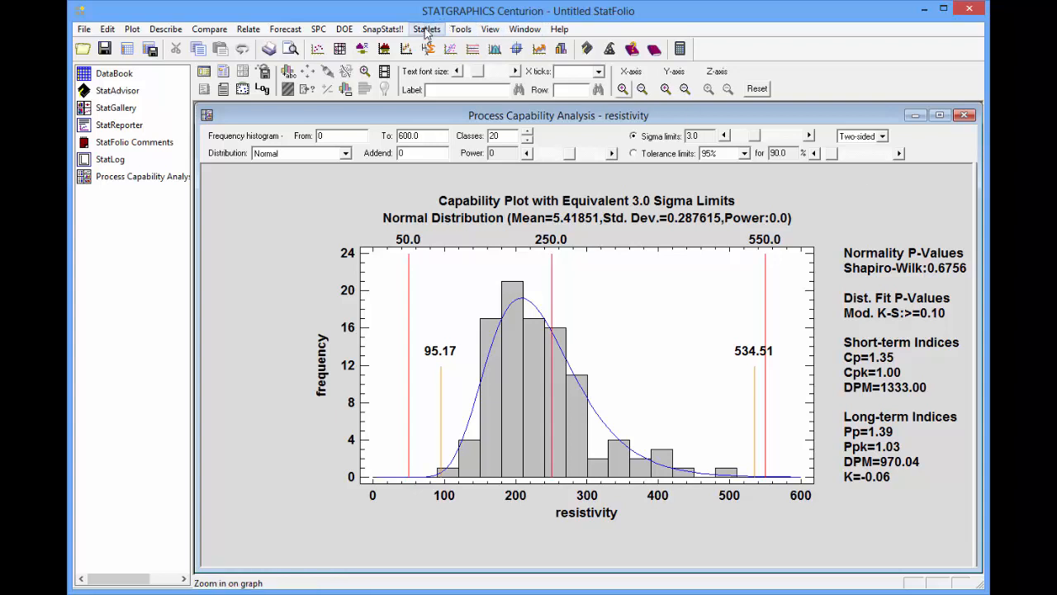
Run a Power Transformations Statlet on the resistivity data and optimize its power
left_click(427, 30)
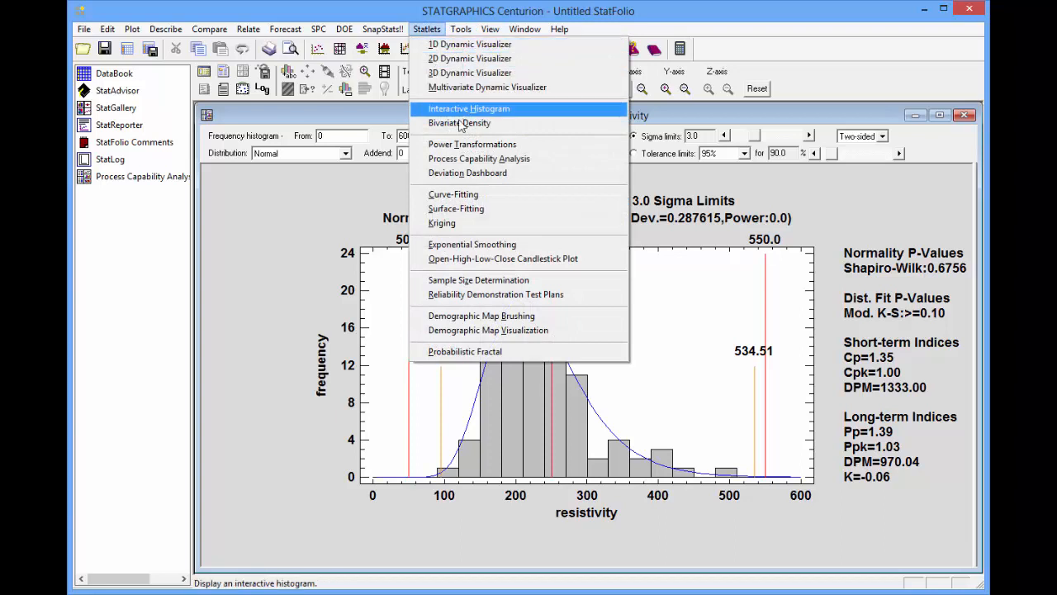
left_click(473, 145)
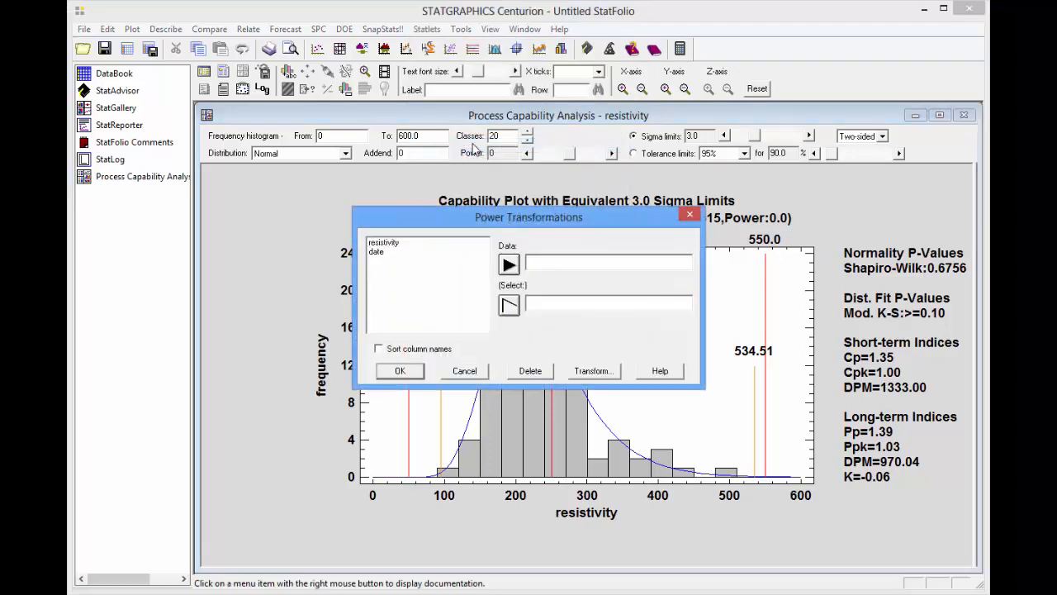
left_click(408, 244)
left_click(507, 270)
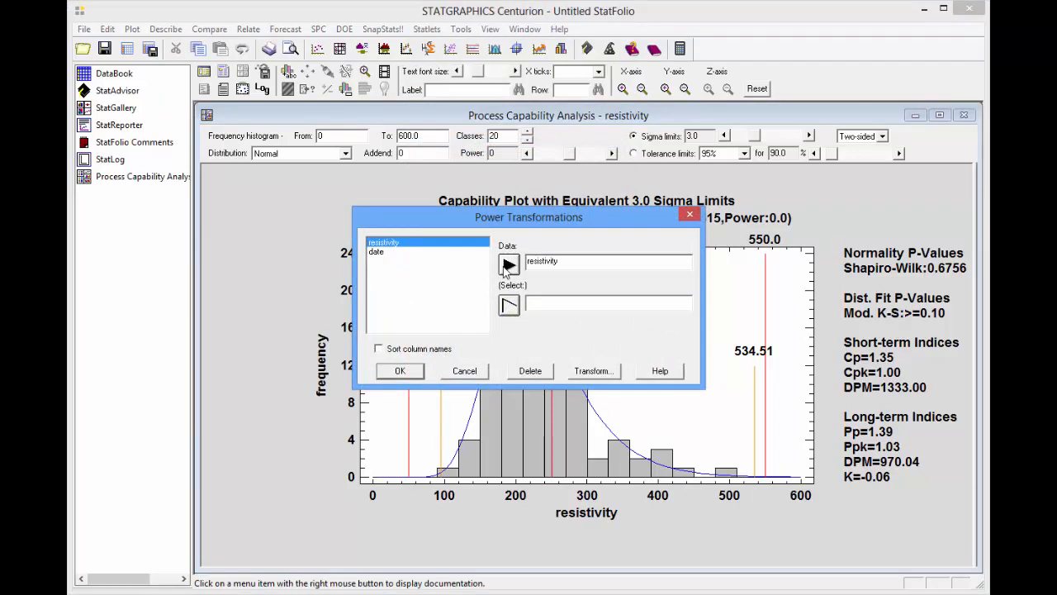
left_click(400, 371)
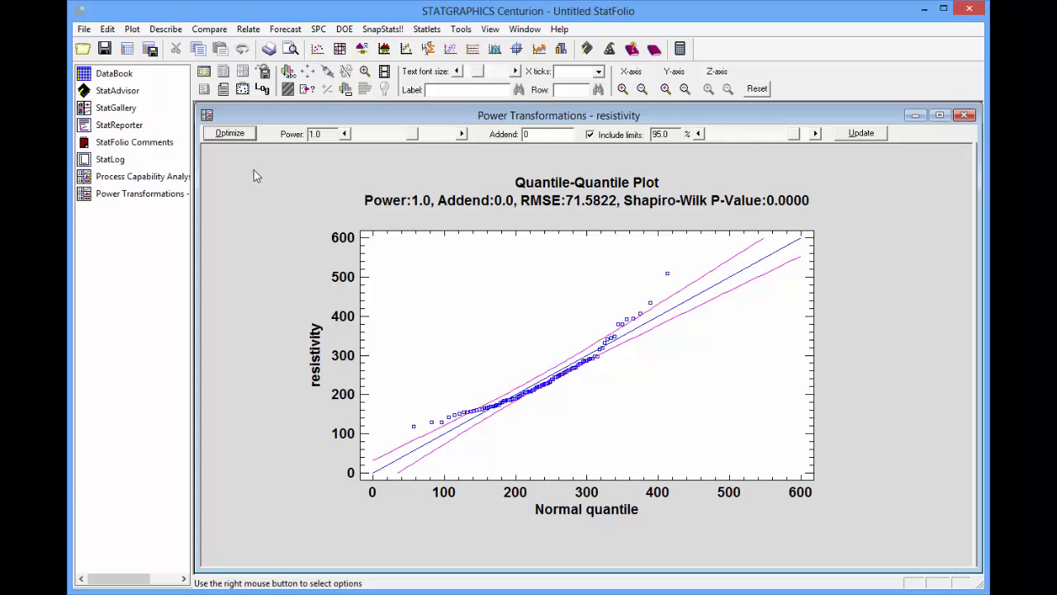
left_click(234, 135)
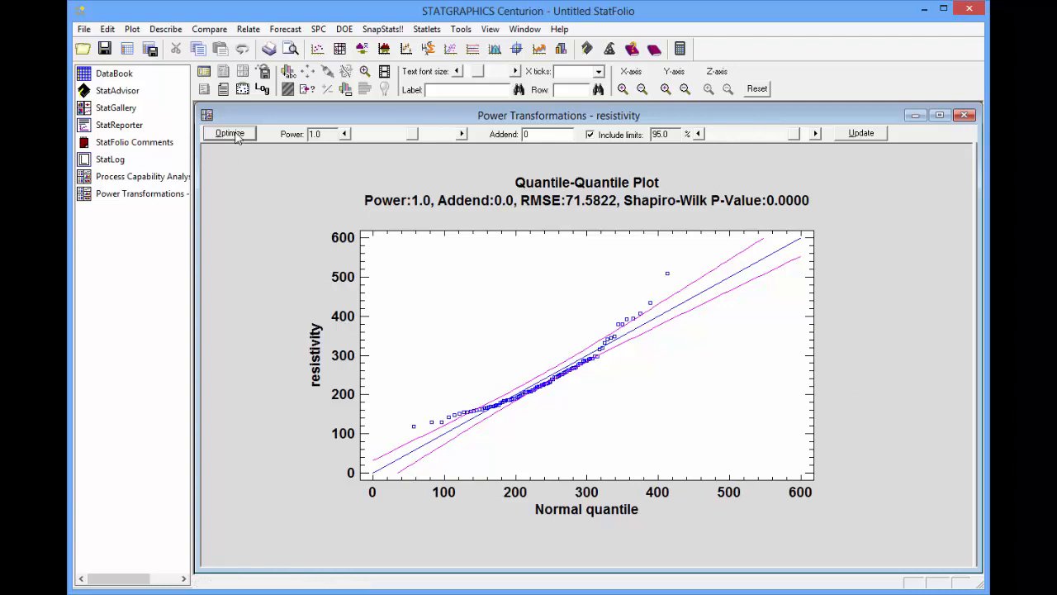
left_click(235, 135)
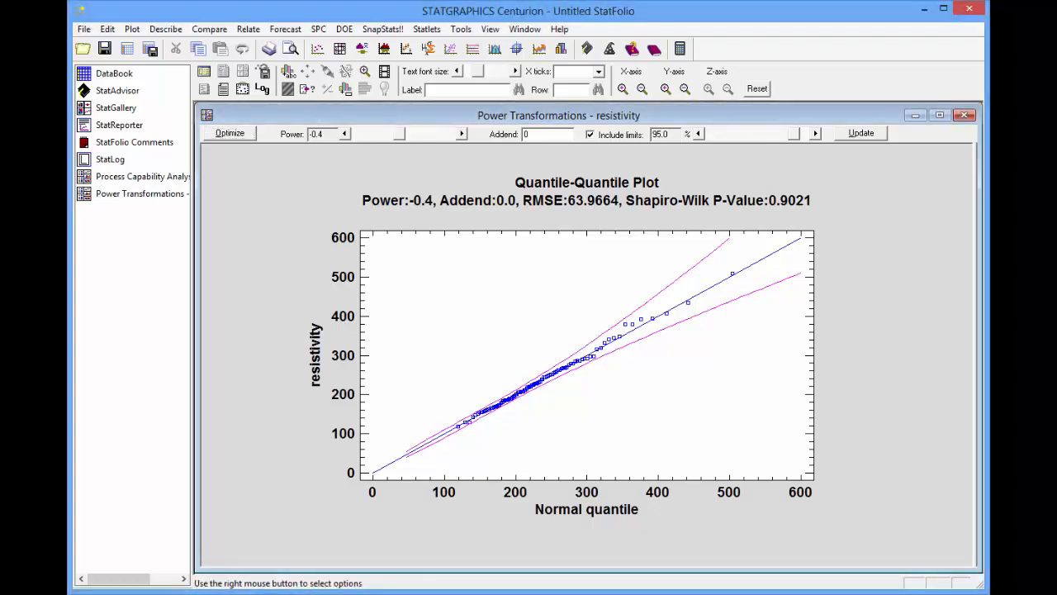
Minimize the Power Transformations window and set the power of the process capability analysis to -0.4
left_click(916, 116)
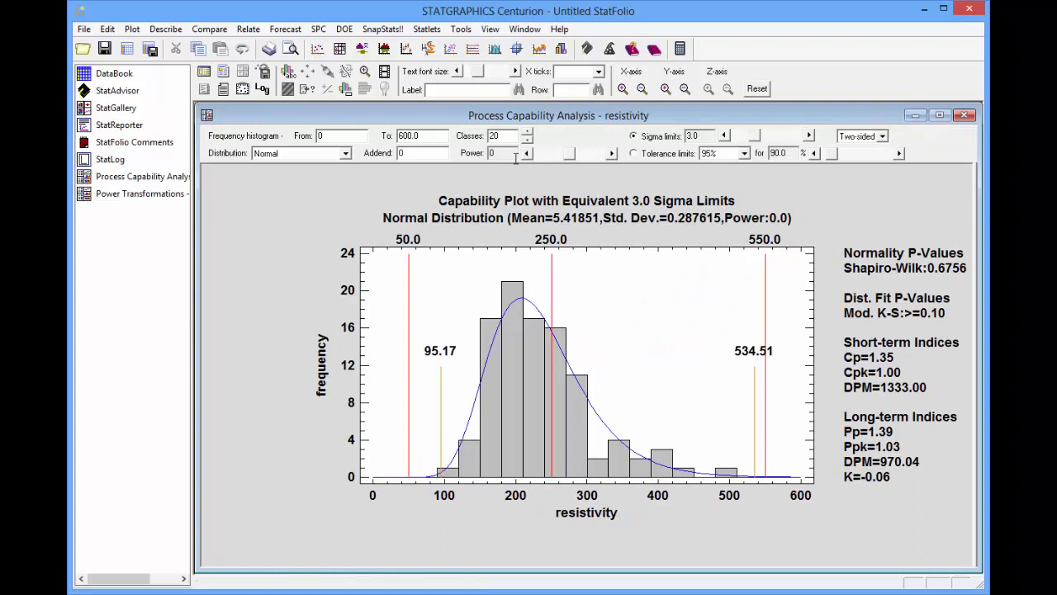
left_click_drag(527, 159, 528, 159)
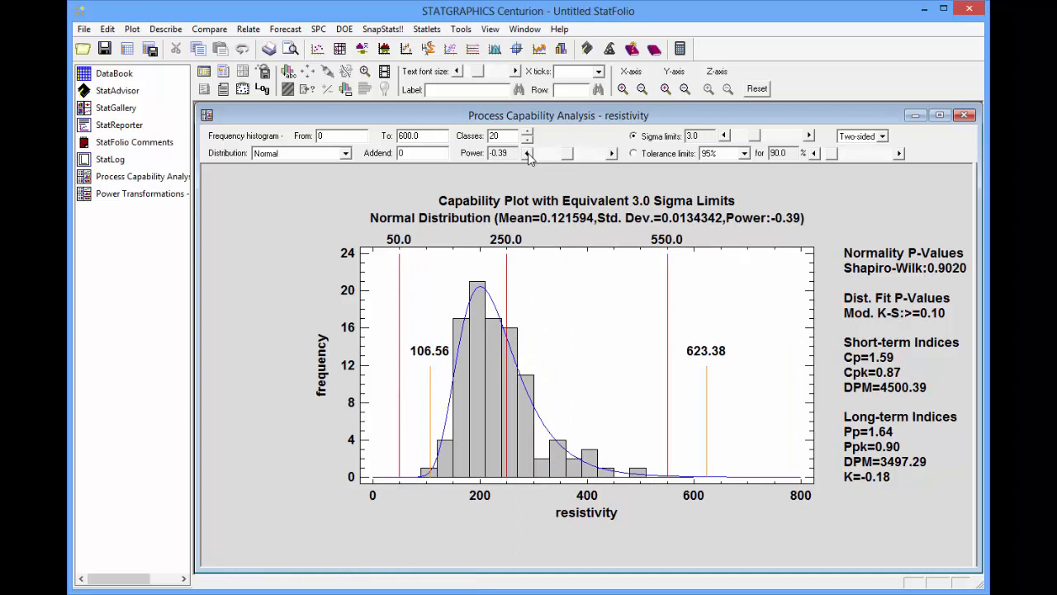
left_click(529, 158)
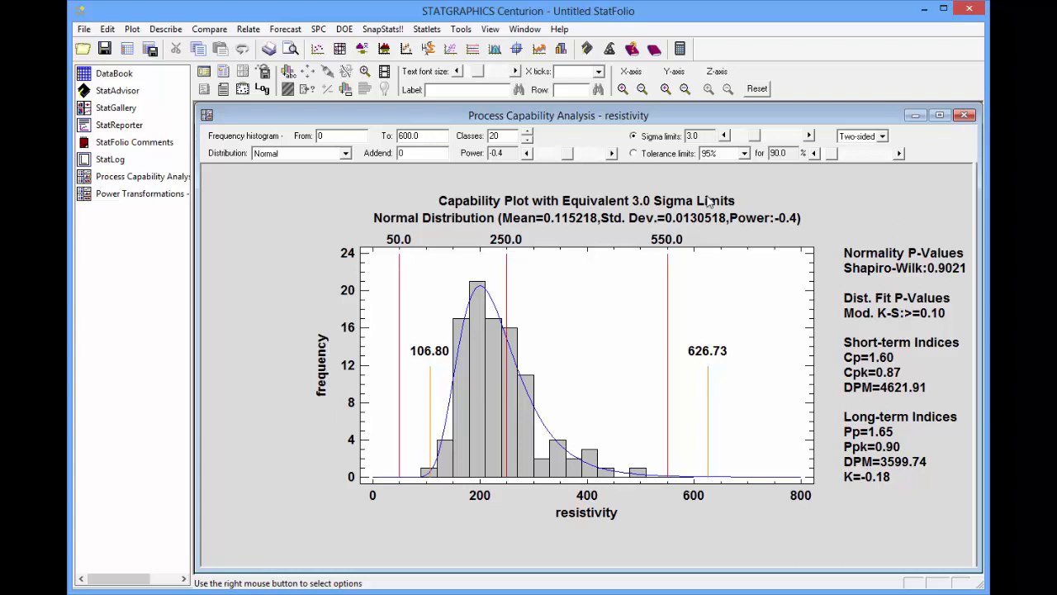
Restore the capability plot's power to 1.0 so that the data is untransformed
left_click_drag(568, 157, 576, 157)
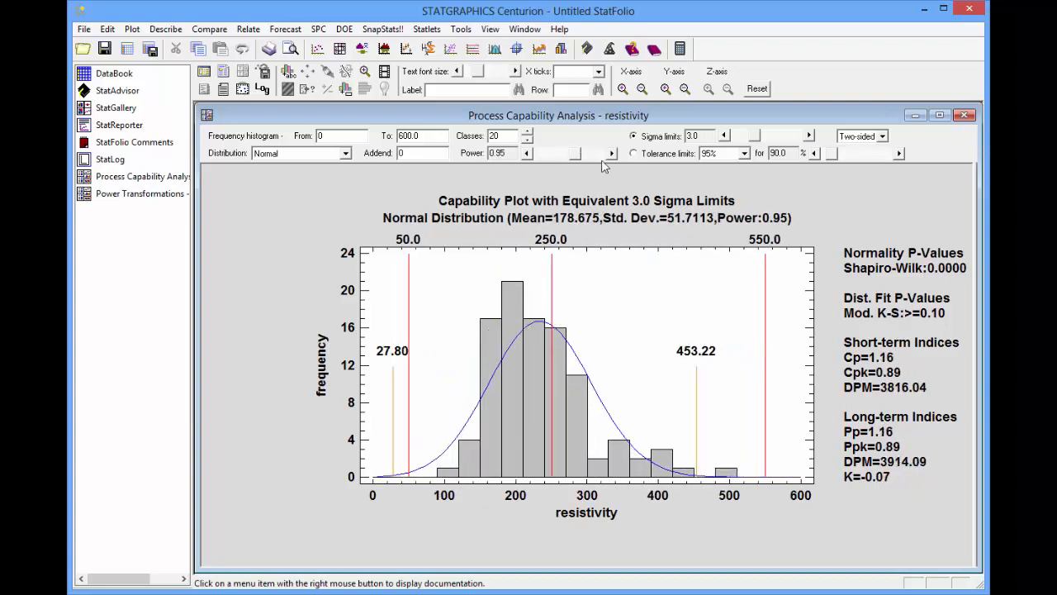
left_click(612, 154)
left_click(613, 154)
left_click(612, 154)
left_click(612, 153)
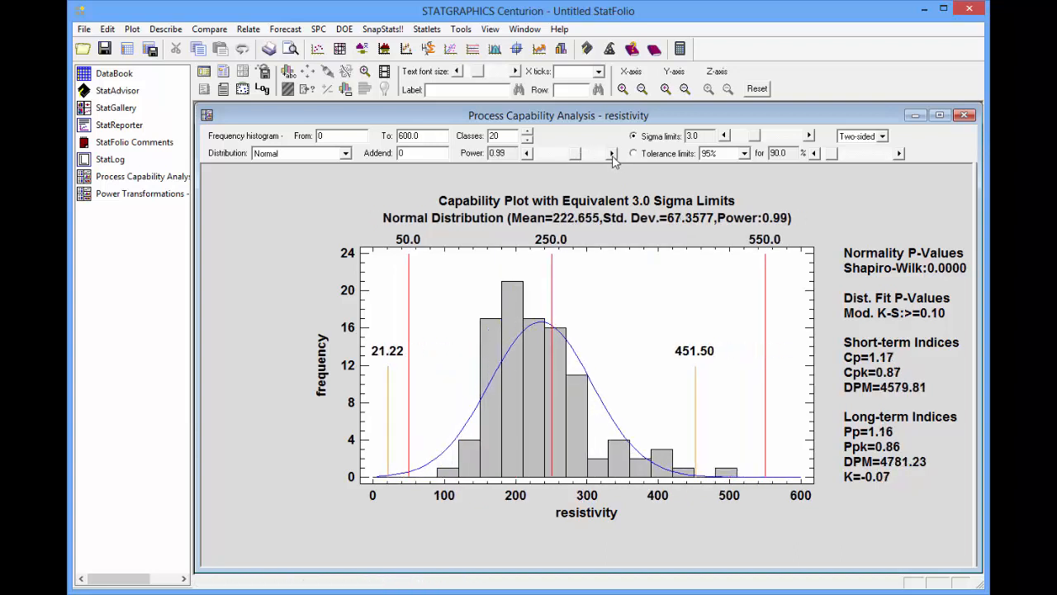
left_click(612, 153)
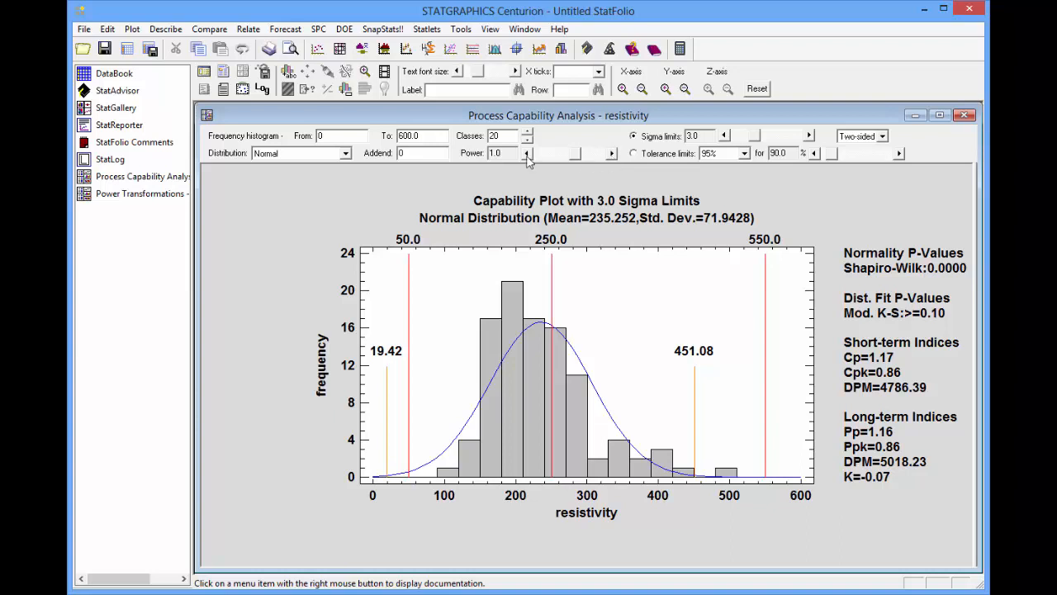
Look through the distributions offered for the capability plot and keep Normal selected
left_click(347, 154)
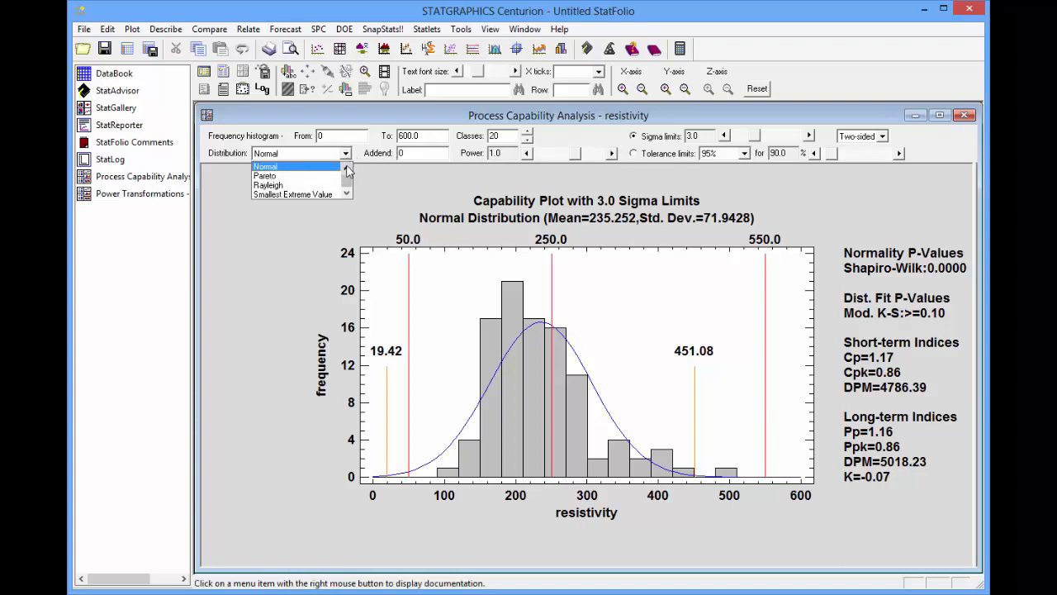
left_click(347, 169)
left_click(347, 168)
left_click(347, 168)
left_click(347, 169)
left_click(347, 169)
left_click(347, 168)
left_click(347, 169)
left_click(347, 168)
left_click(347, 169)
left_click(347, 168)
left_click(347, 168)
left_click(347, 169)
left_click(346, 168)
left_click(347, 169)
left_click(348, 193)
left_click(348, 193)
left_click(348, 193)
left_click(348, 193)
left_click(347, 193)
left_click(347, 194)
left_click(348, 194)
left_click(348, 193)
left_click(348, 193)
left_click(348, 193)
left_click(348, 193)
left_click(348, 193)
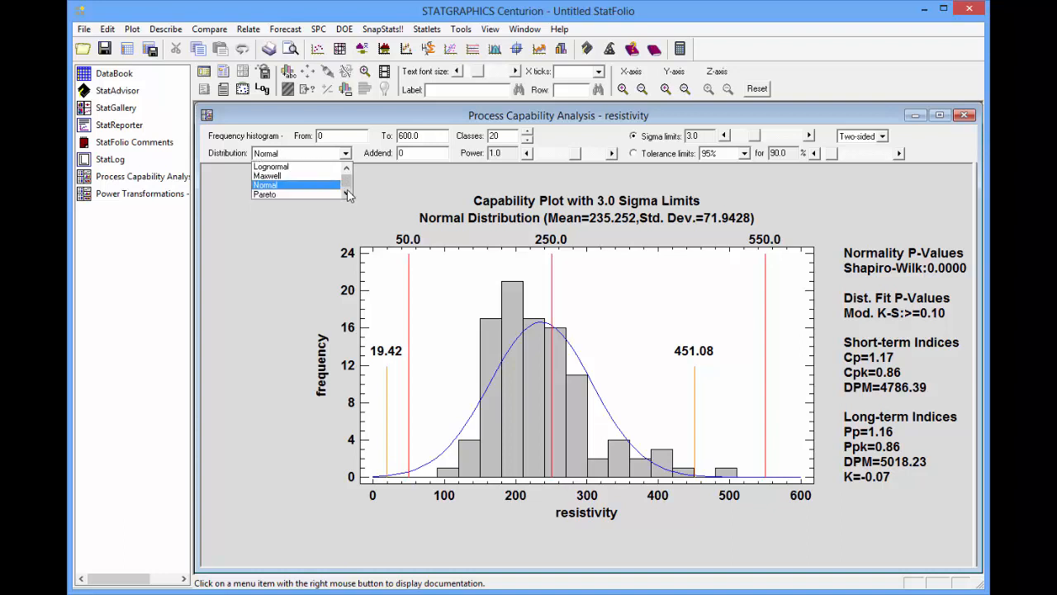
left_click(365, 190)
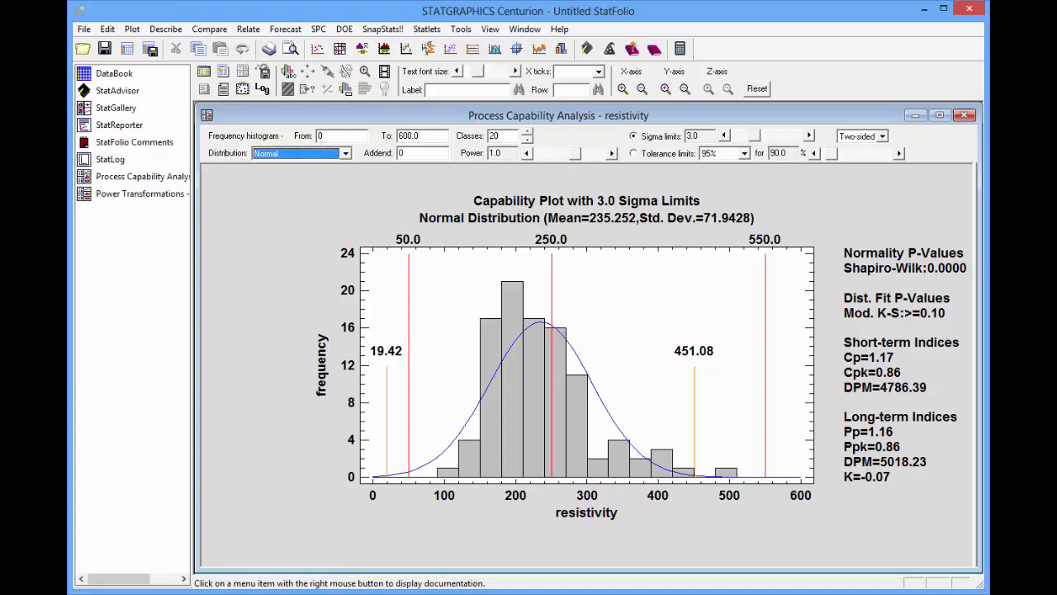
left_click(365, 190)
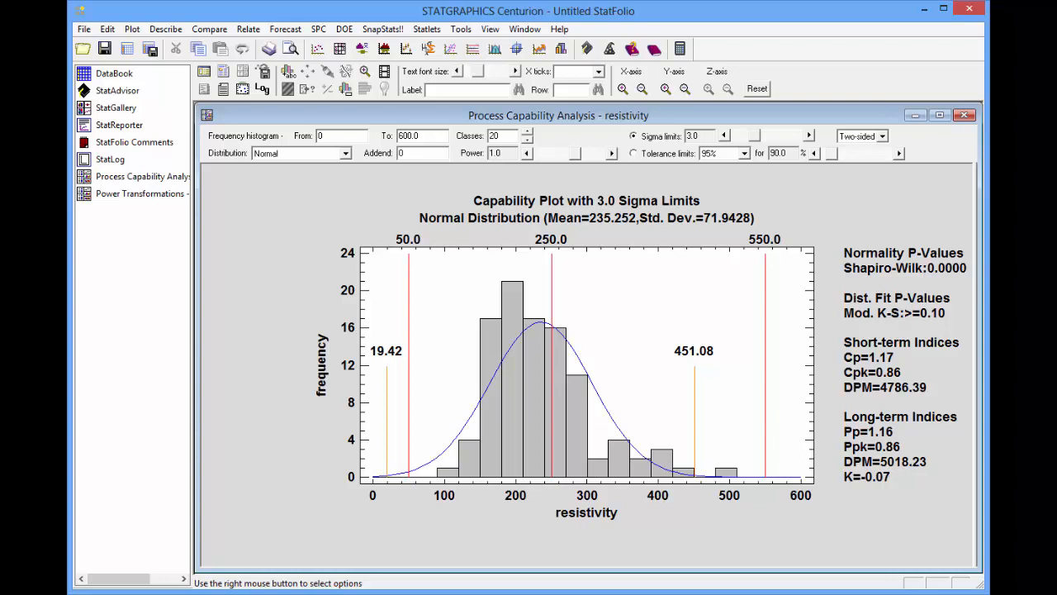
Fit a Normal distribution to the uncensored resistivity data, including the Goodness-of-Fit Tests and Comparison of Alternative Distributions tables
left_click(166, 29)
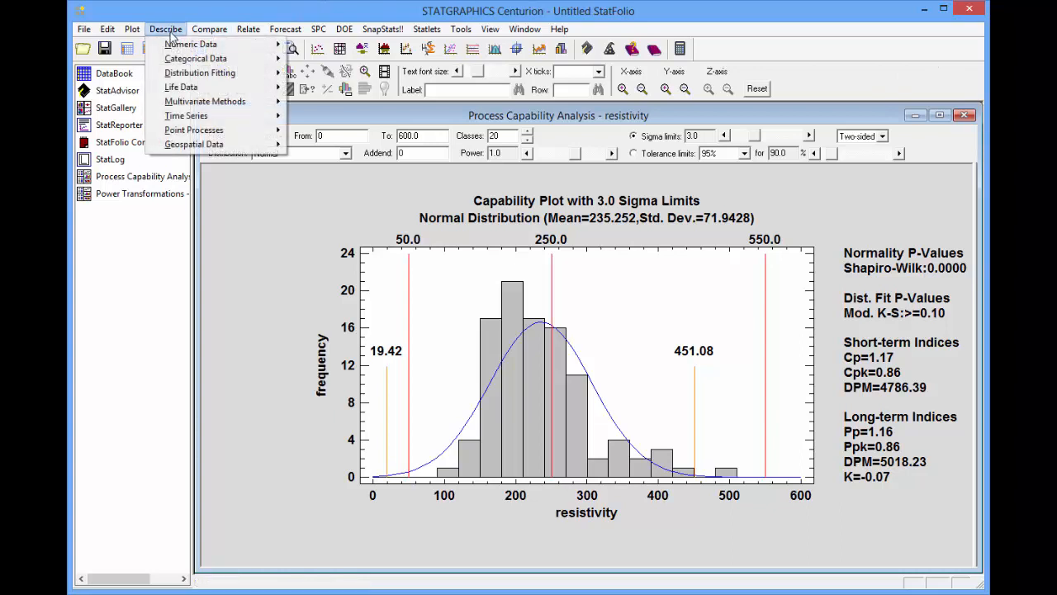
mouse_move(175, 73)
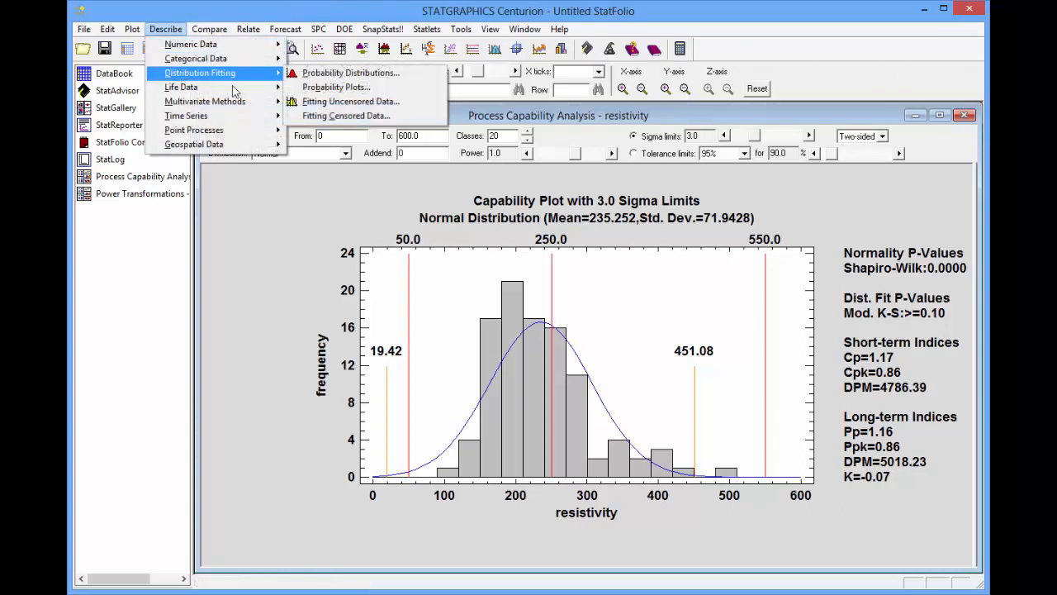
left_click(321, 102)
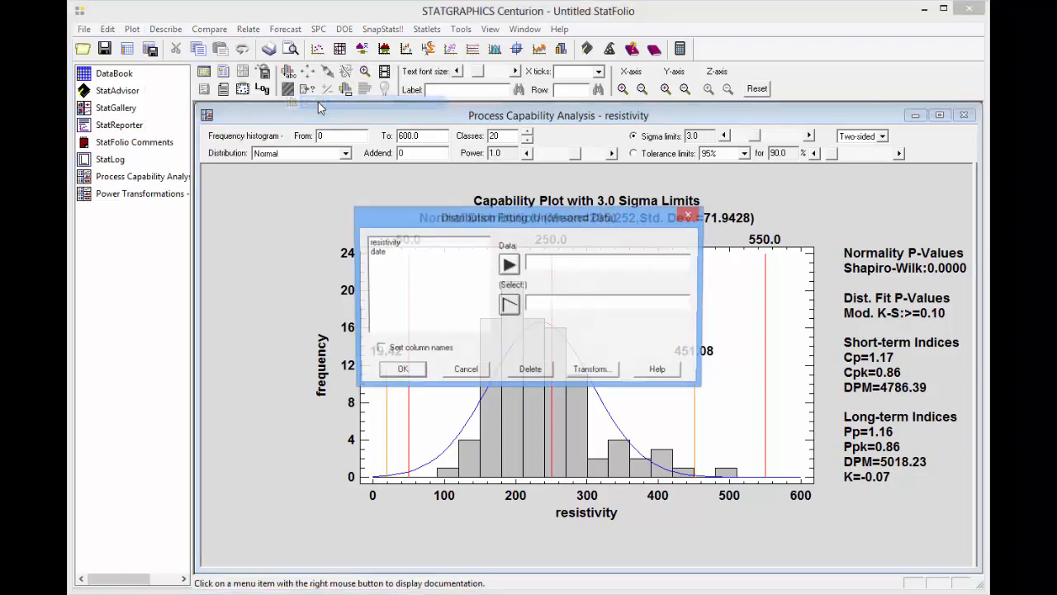
left_click(400, 243)
left_click(509, 266)
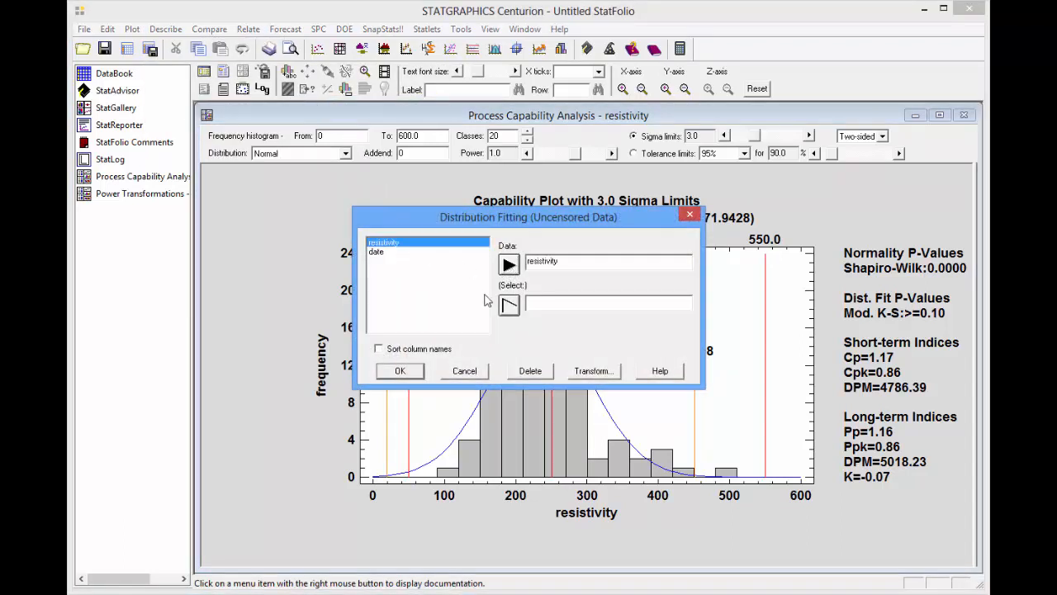
left_click(401, 370)
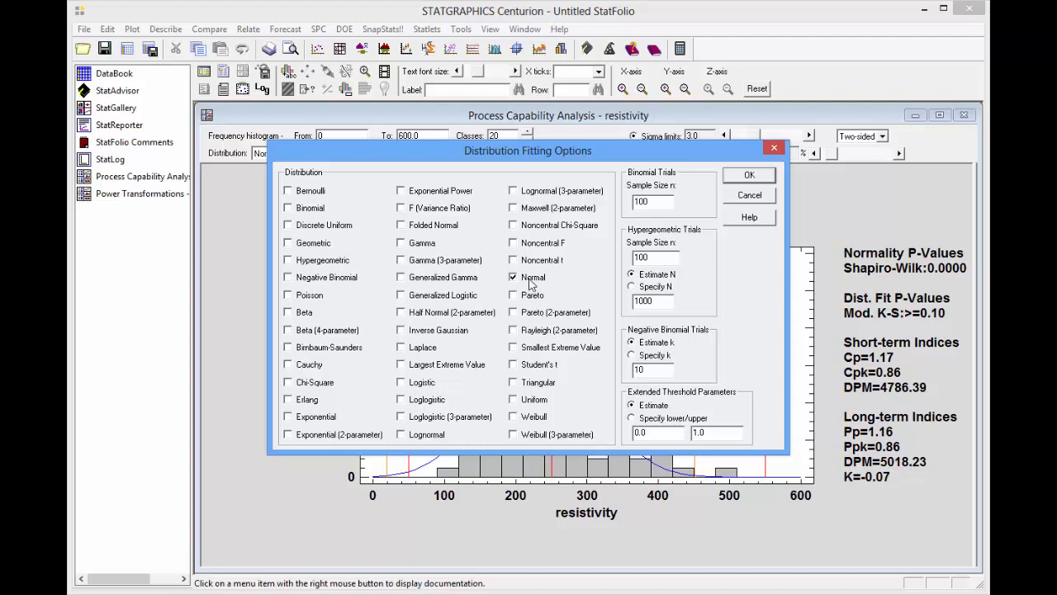
left_click(768, 177)
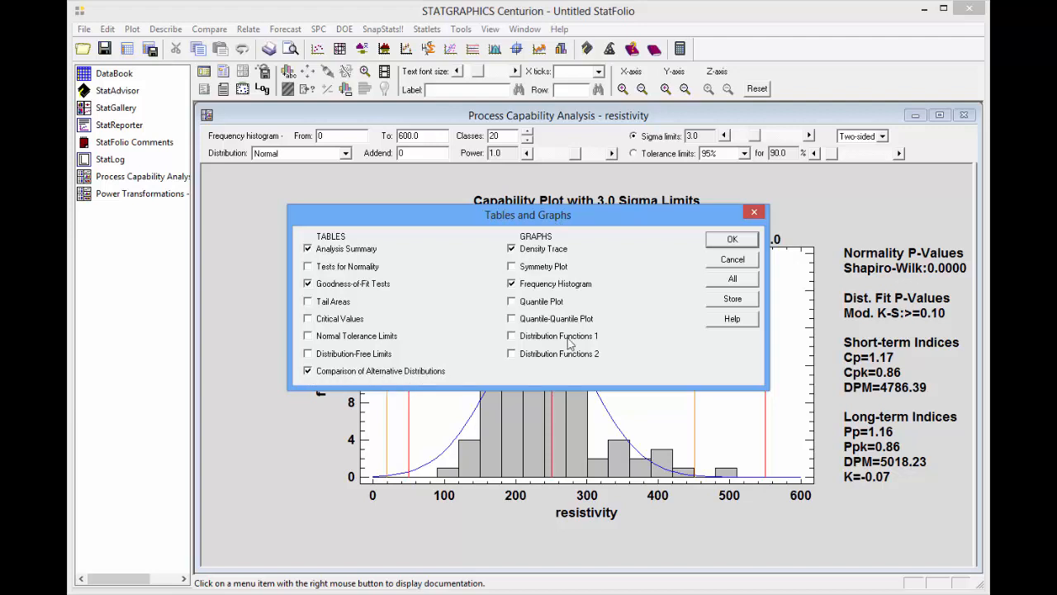
left_click(738, 243)
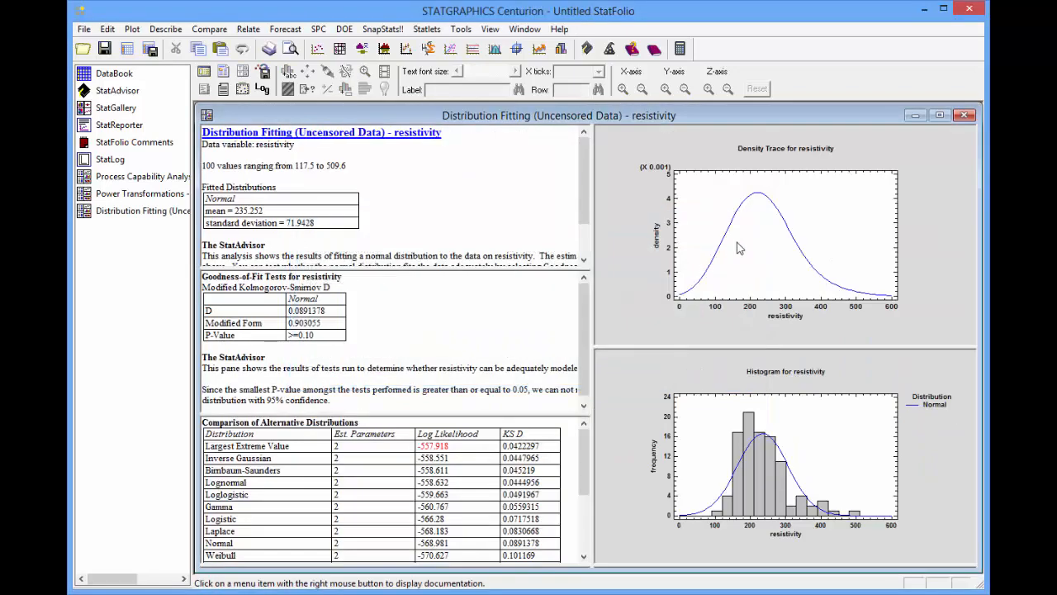
Enlarge the Comparison of Alternative Distributions table, highlight Largest Extreme Value, and minimize the distribution fitting window
double_click(561, 428)
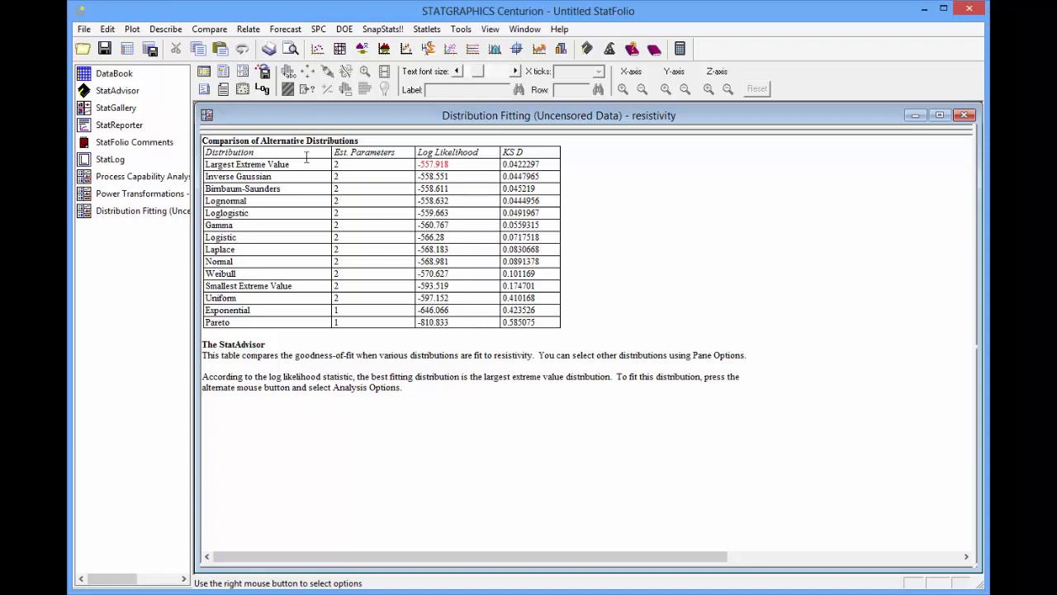
left_click_drag(281, 165, 223, 167)
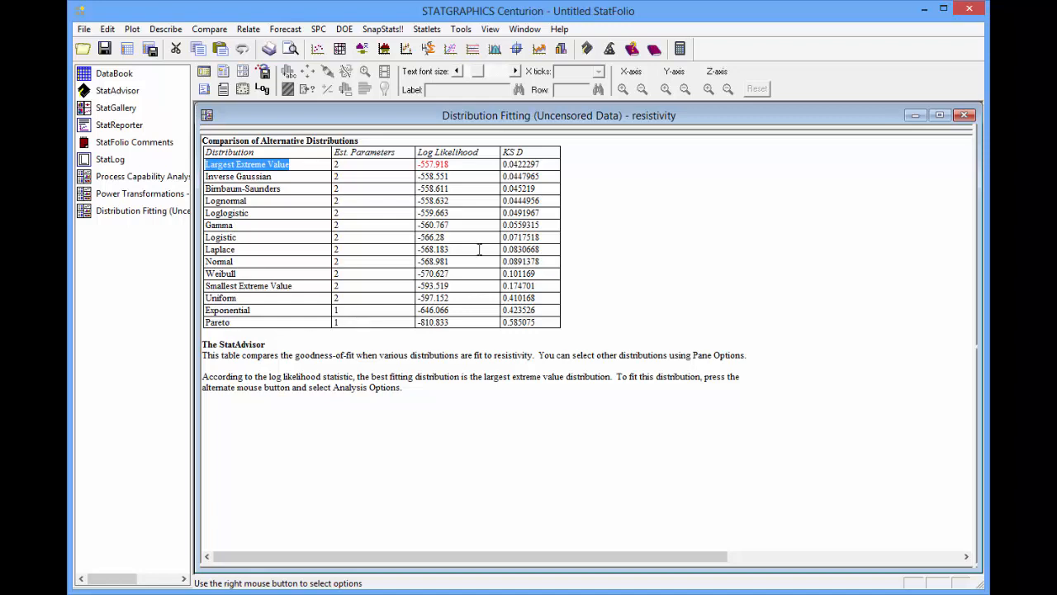
left_click(915, 115)
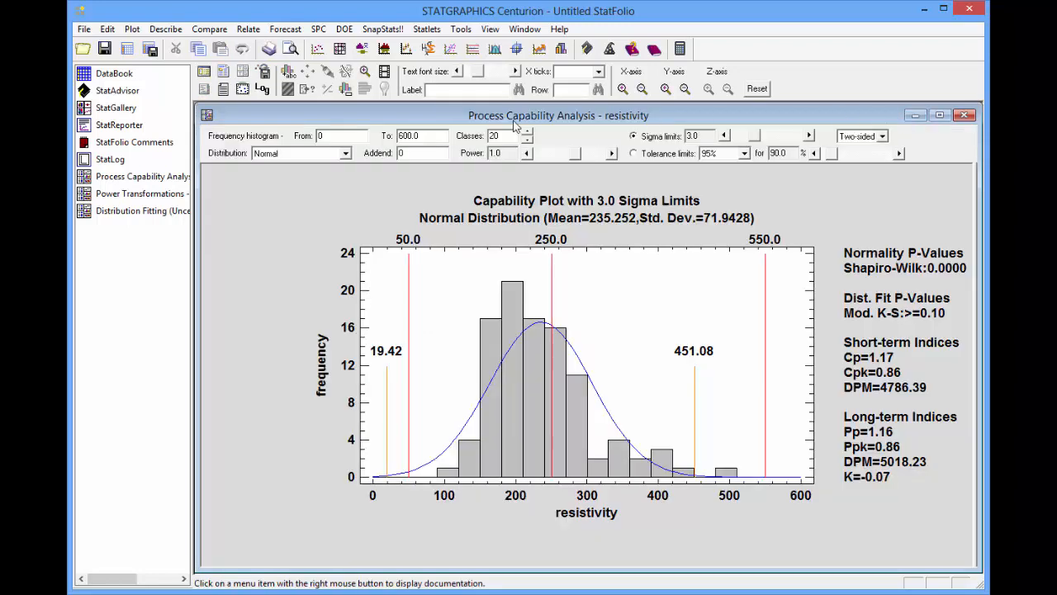
Change the distribution of the resistivity capability plot to Largest Extreme Value
left_click(346, 155)
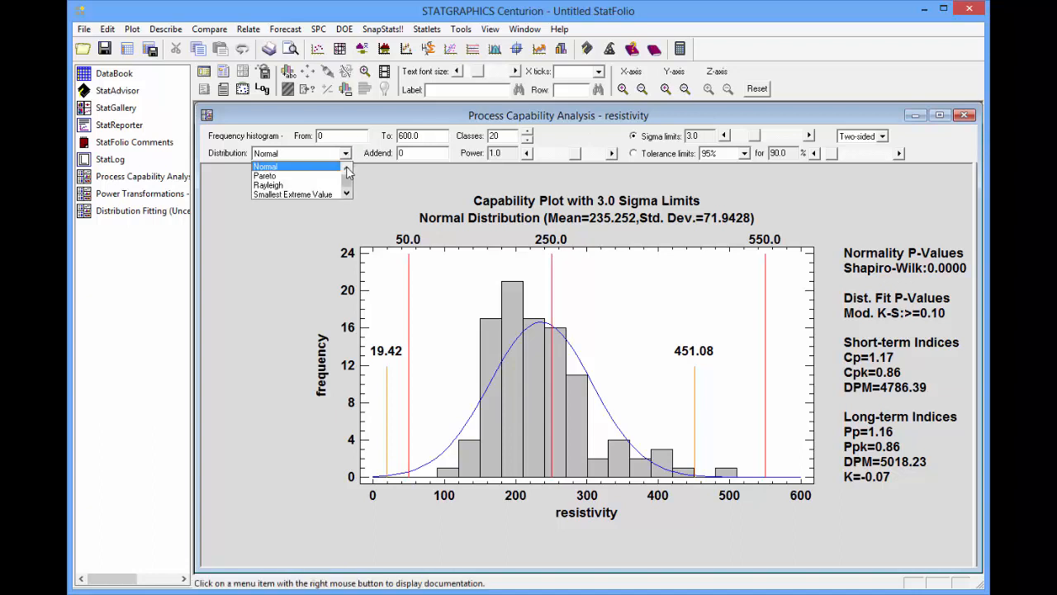
left_click(347, 170)
left_click(347, 169)
left_click(347, 169)
left_click(347, 169)
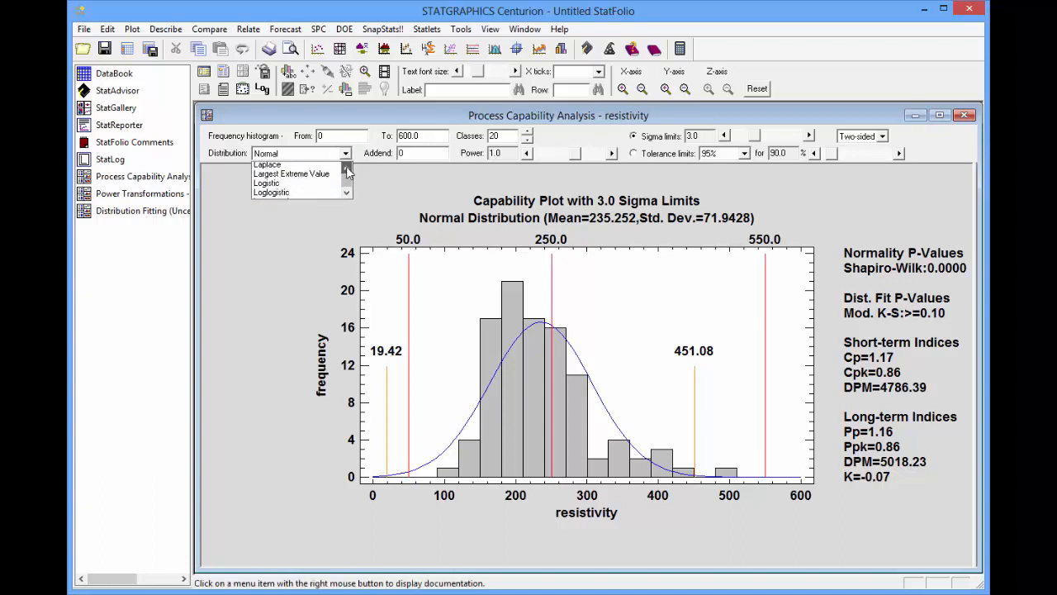
left_click(324, 177)
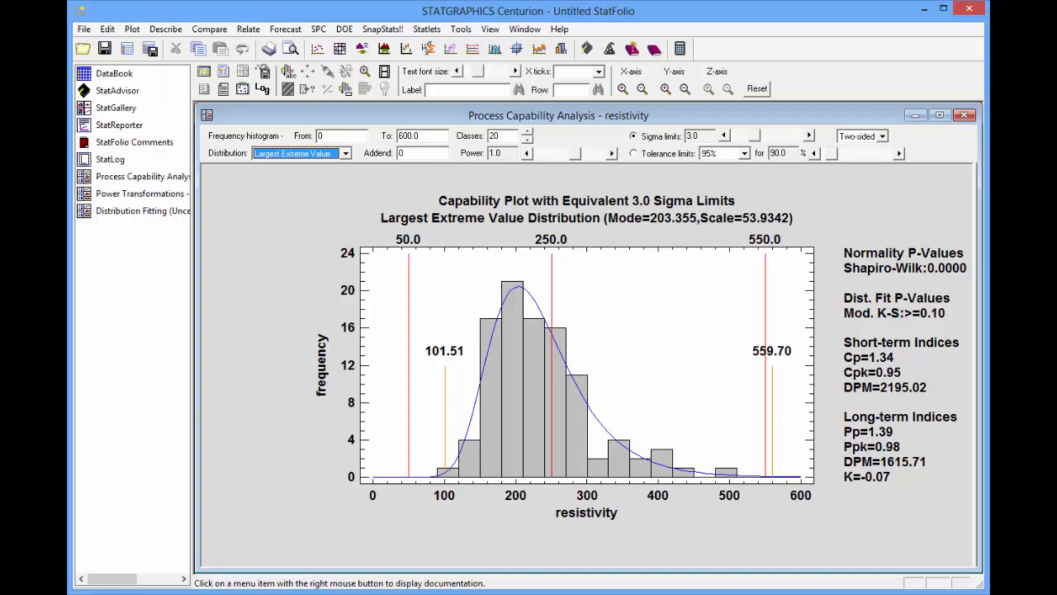
left_click(586, 363)
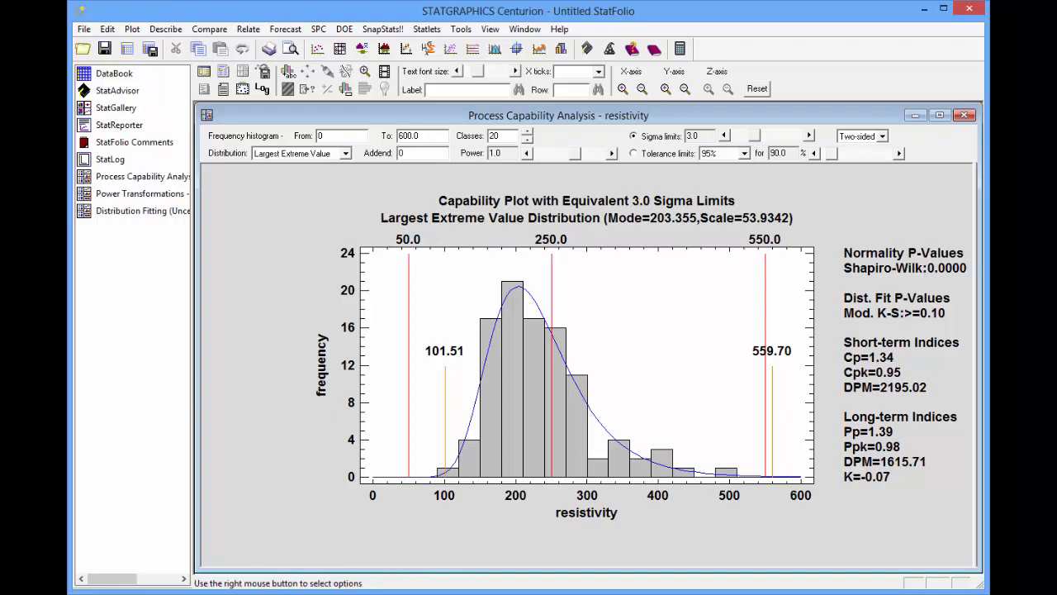